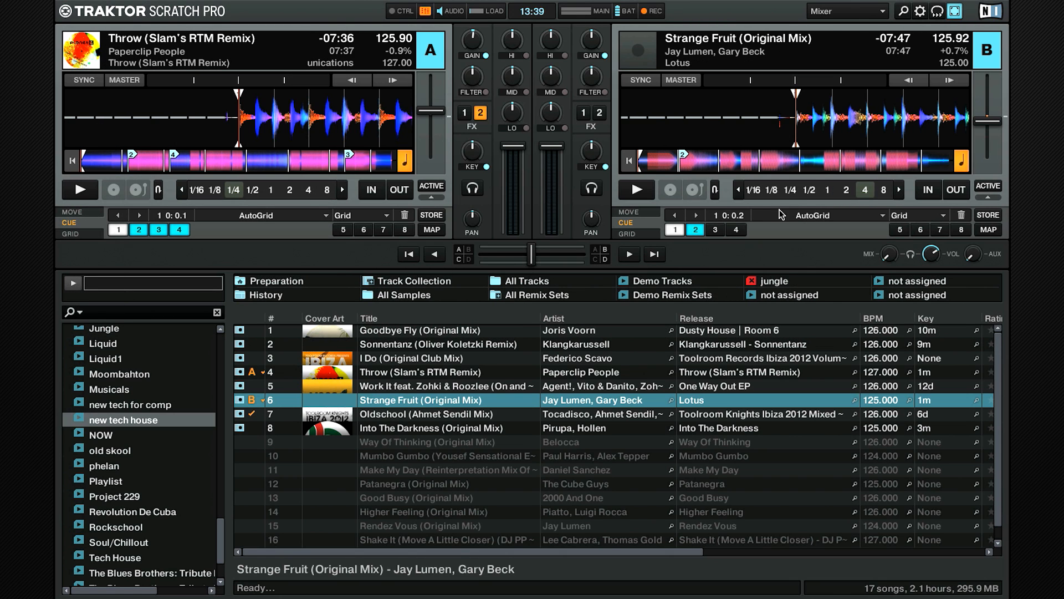
Enable Show Global Section in the Global Settings preferences and close Preferences.
left_click(920, 12)
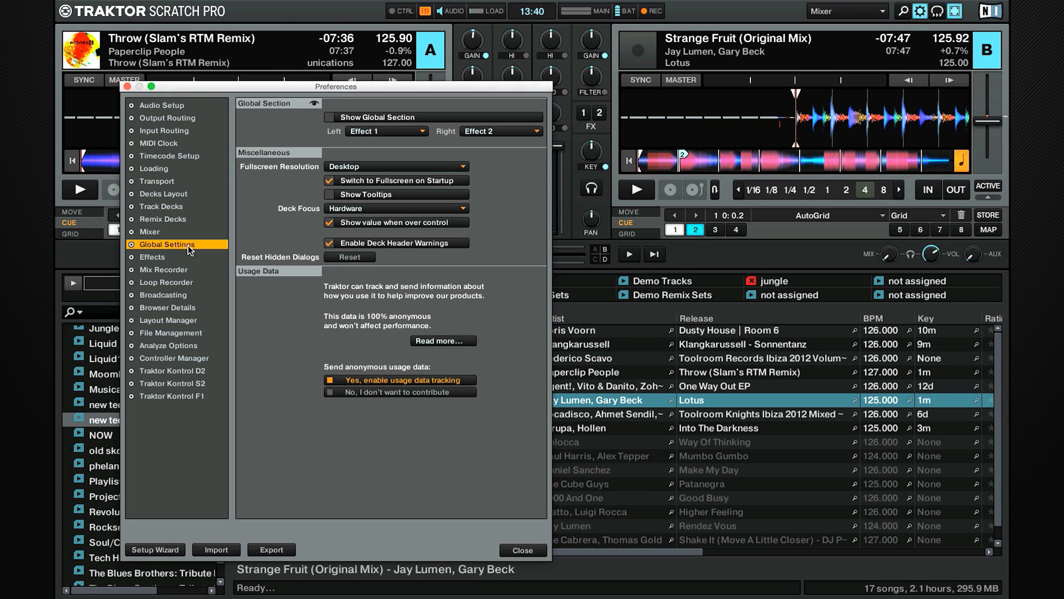
left_click(330, 119)
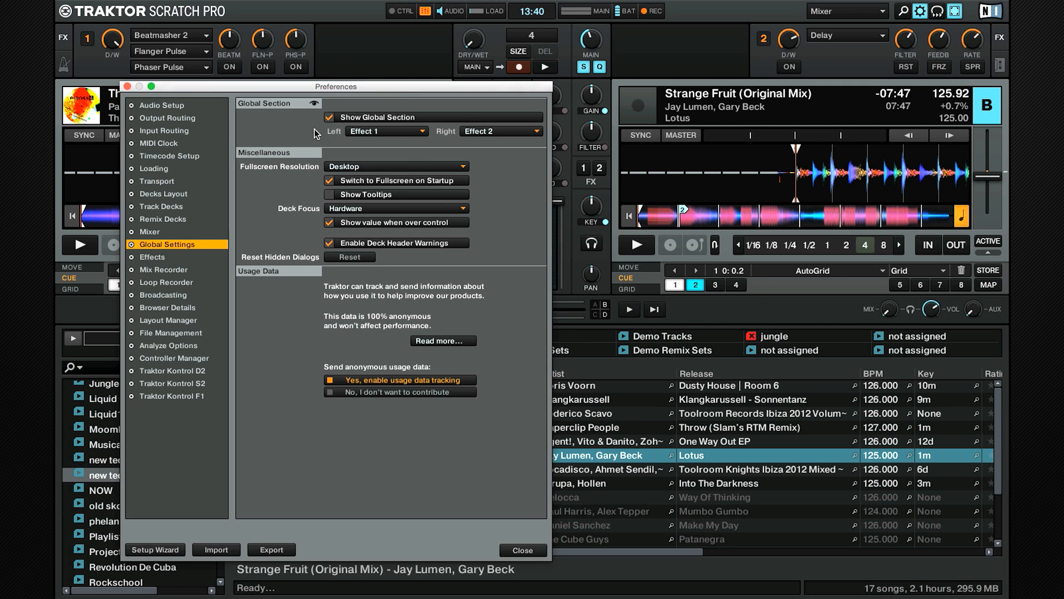
left_click(512, 548)
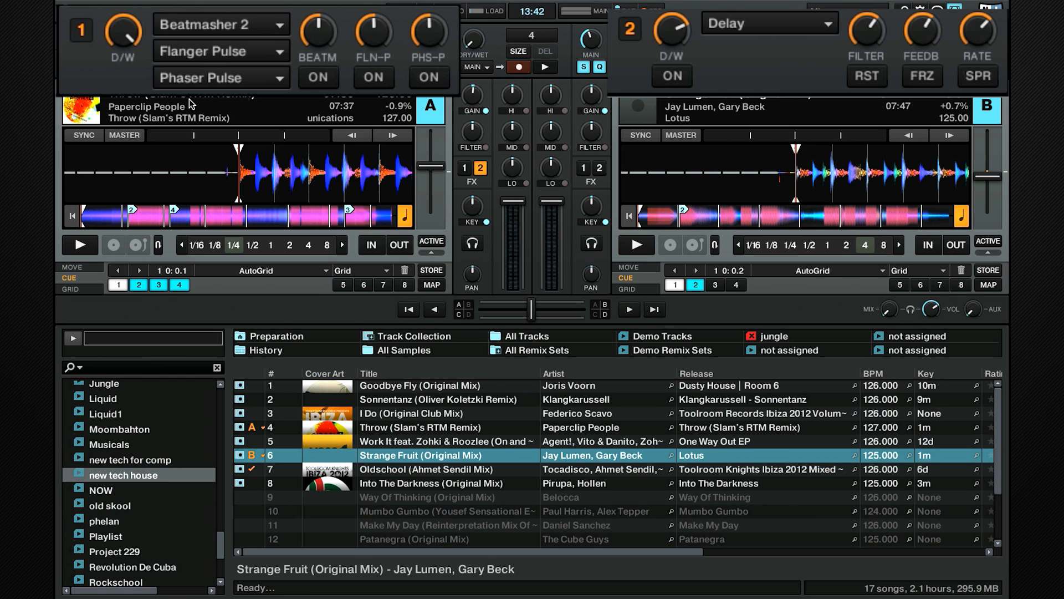
Switch FX unit 1 to Single mode and return it to Group mode.
left_click(78, 39)
left_click(82, 32)
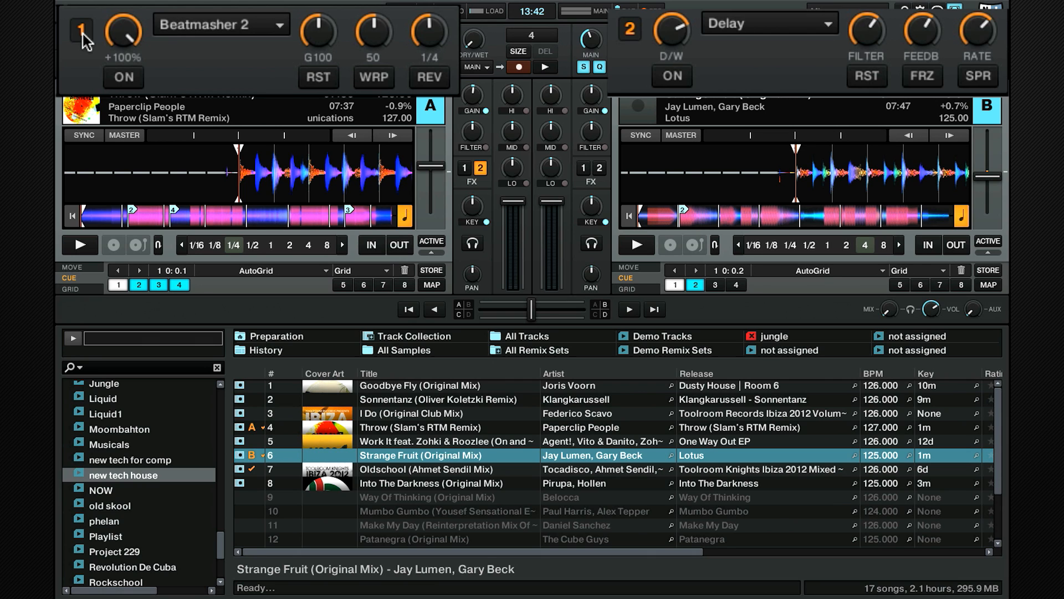
left_click(82, 34)
left_click(82, 45)
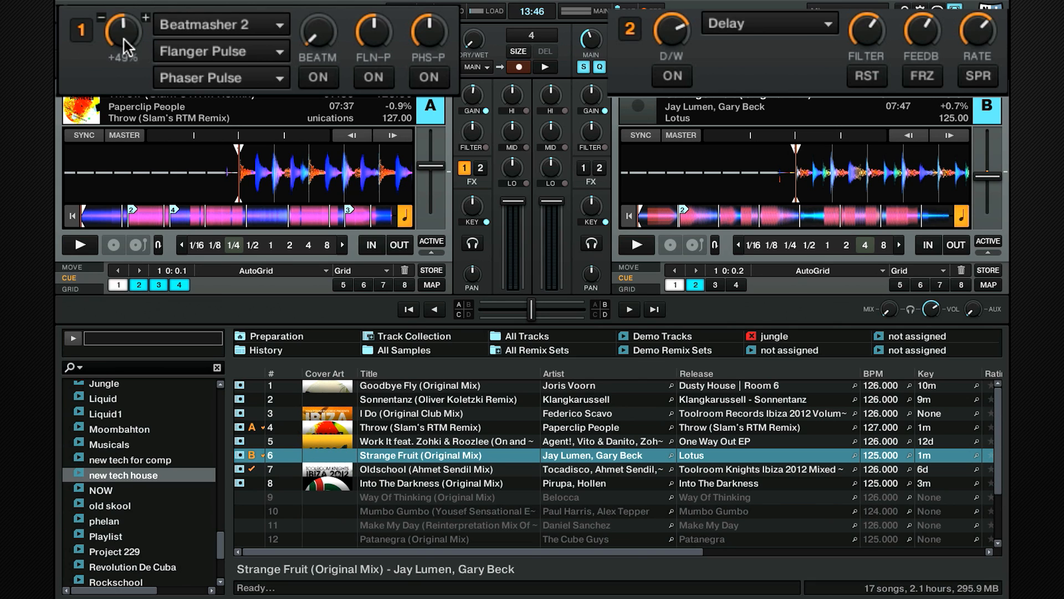
Audition the Phaser Pulse effect on deck A with FX unit 1's dry/wet set to about 47%.
key("space")
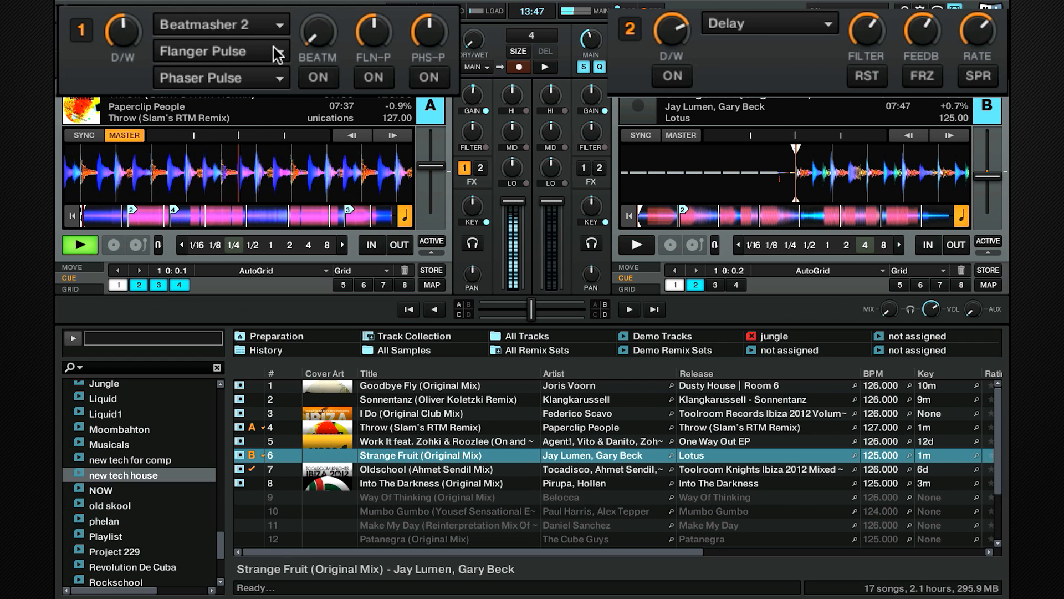
left_click(419, 80)
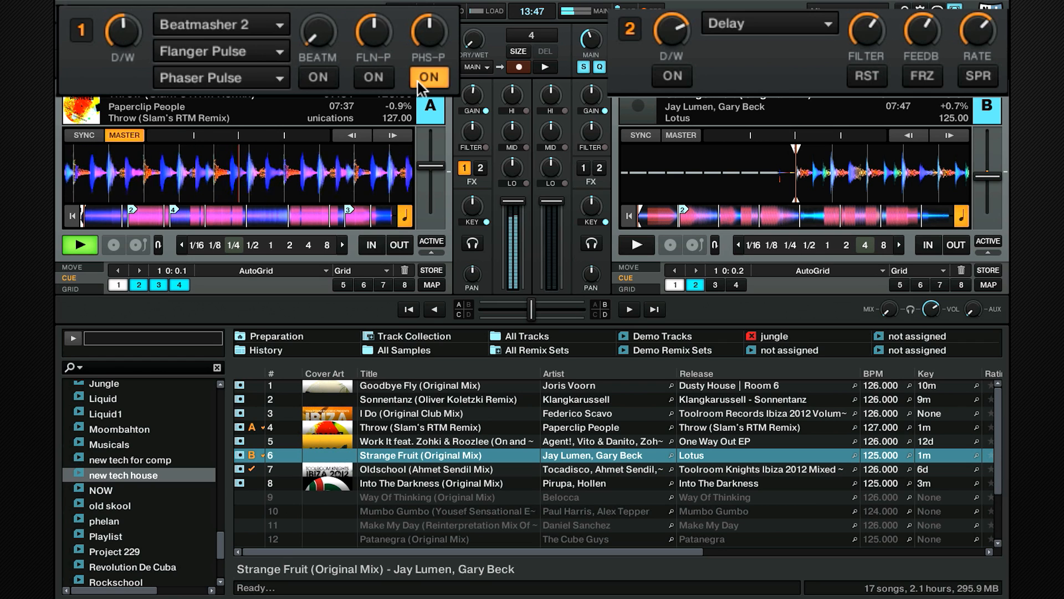
mouse_move(132, 35)
left_mouse_down()
mouse_move(131, 72)
mouse_move(131, 16)
mouse_move(131, 44)
left_mouse_up()
left_click(435, 82)
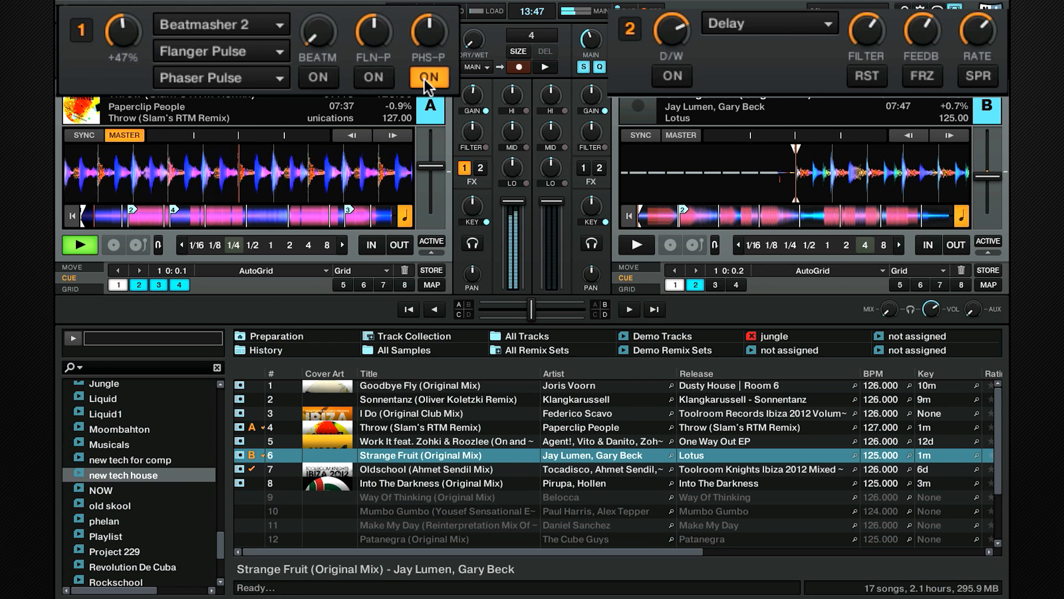
left_click(83, 243)
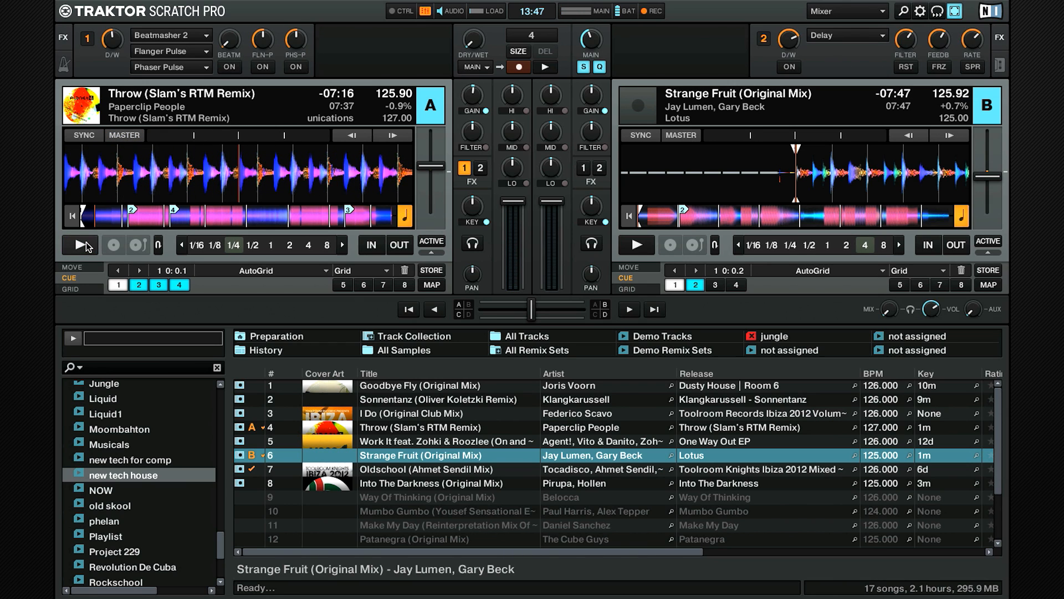
Load Gater into FX unit 1's third effect slot and assign FX unit 2 to deck A while it plays.
left_click(205, 67)
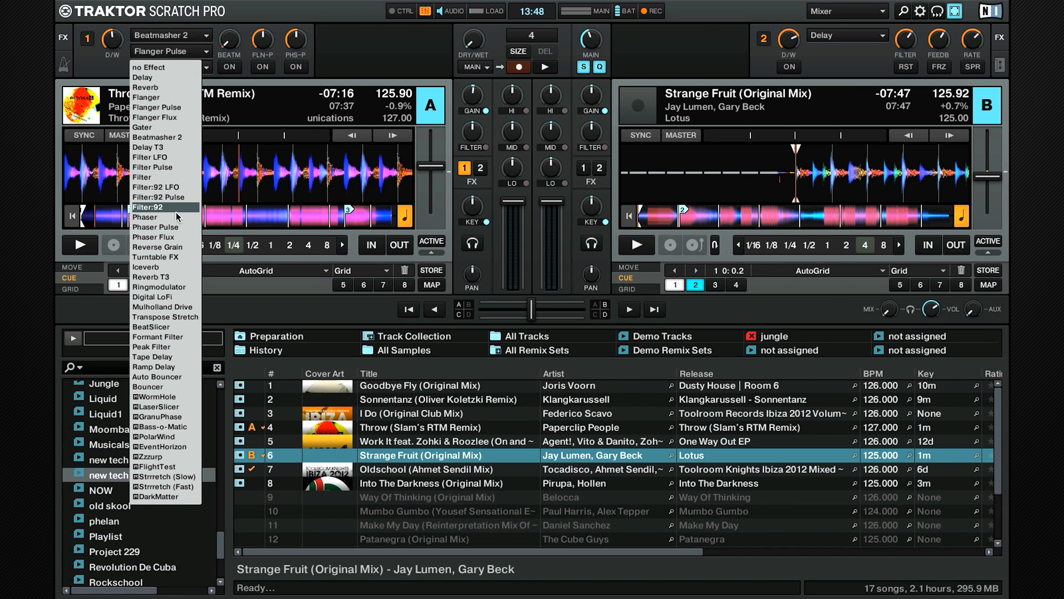
left_click(156, 127)
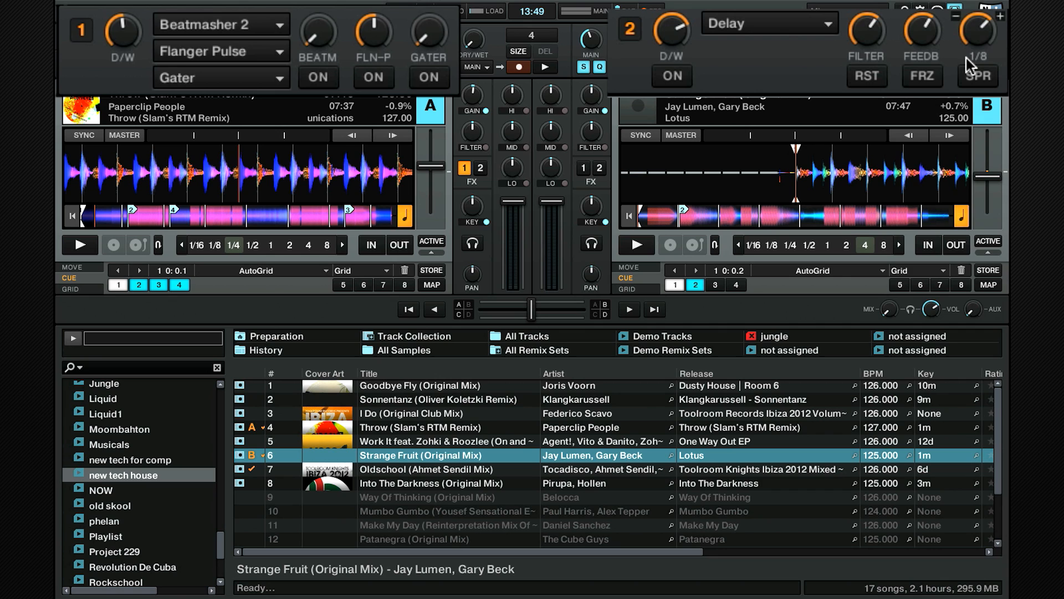
key("space")
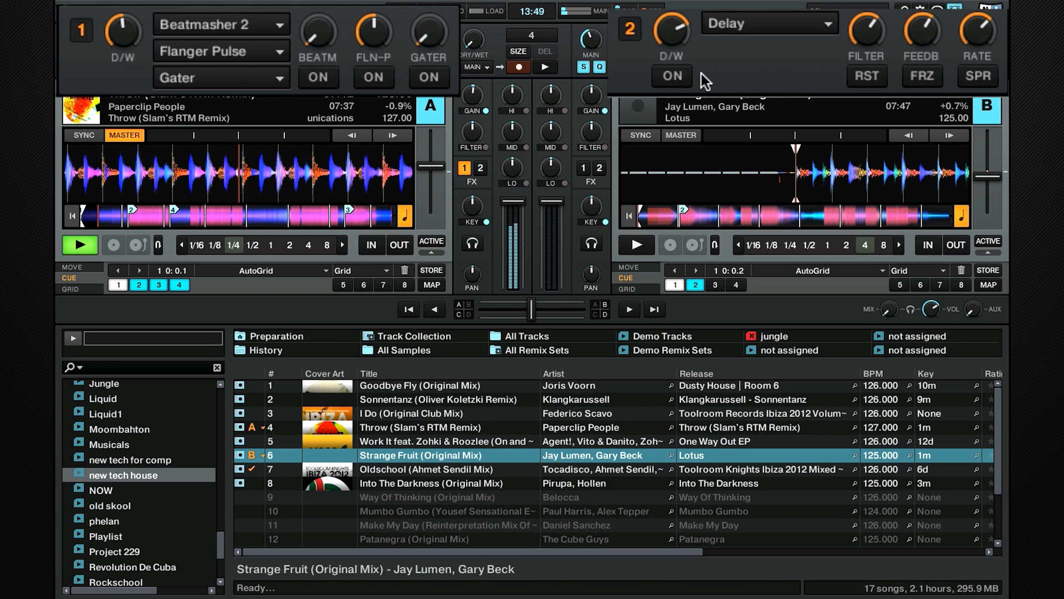
key("2")
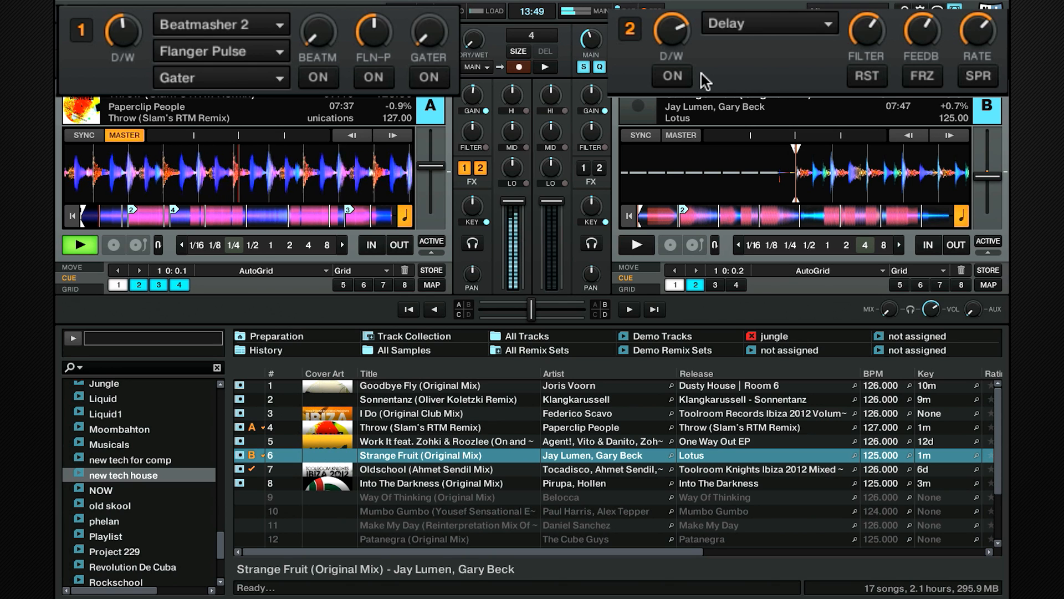
left_click(701, 75)
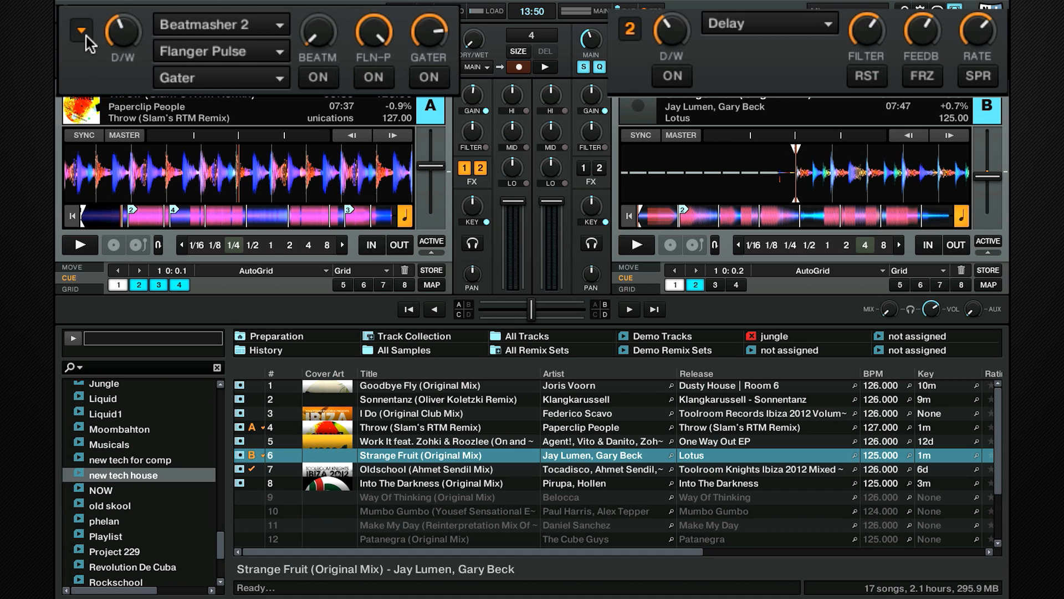
Examine the routing options of FX units 1 and 2 and listen to their effects during playback.
left_click(82, 31)
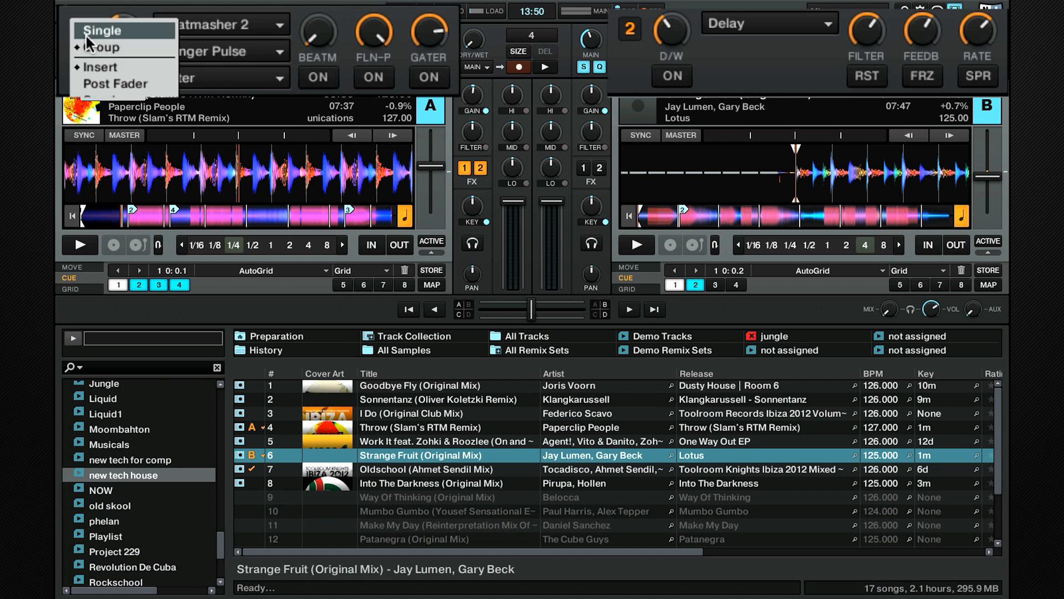
left_click(100, 80)
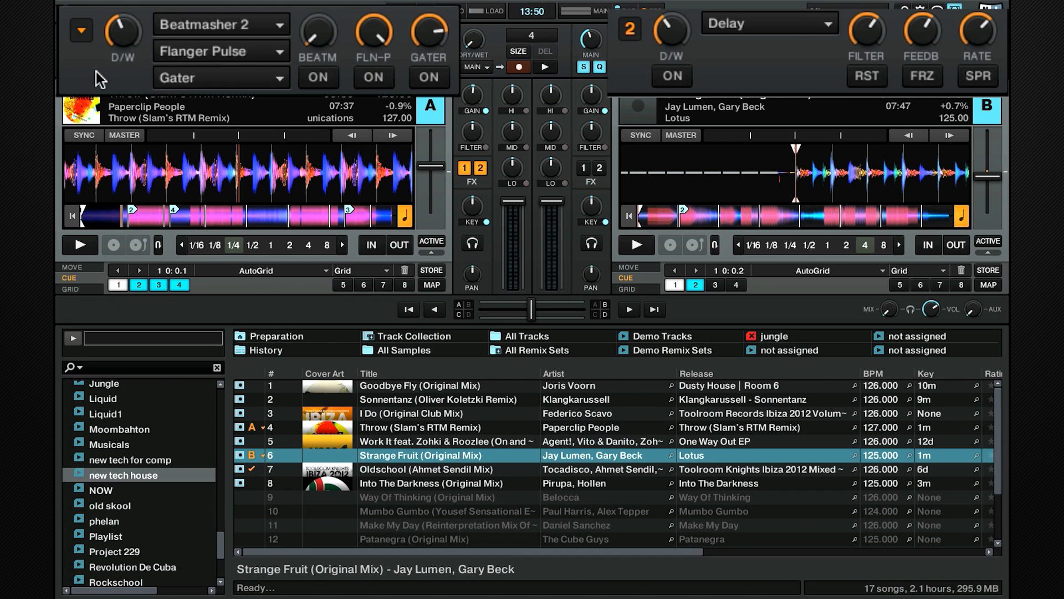
left_click(630, 30)
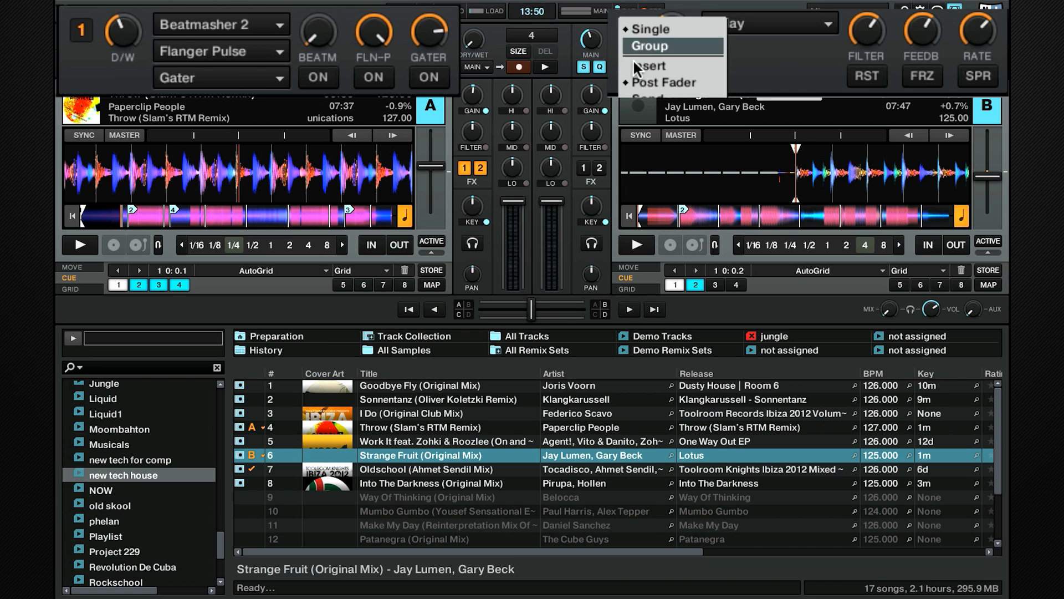
left_click(644, 90)
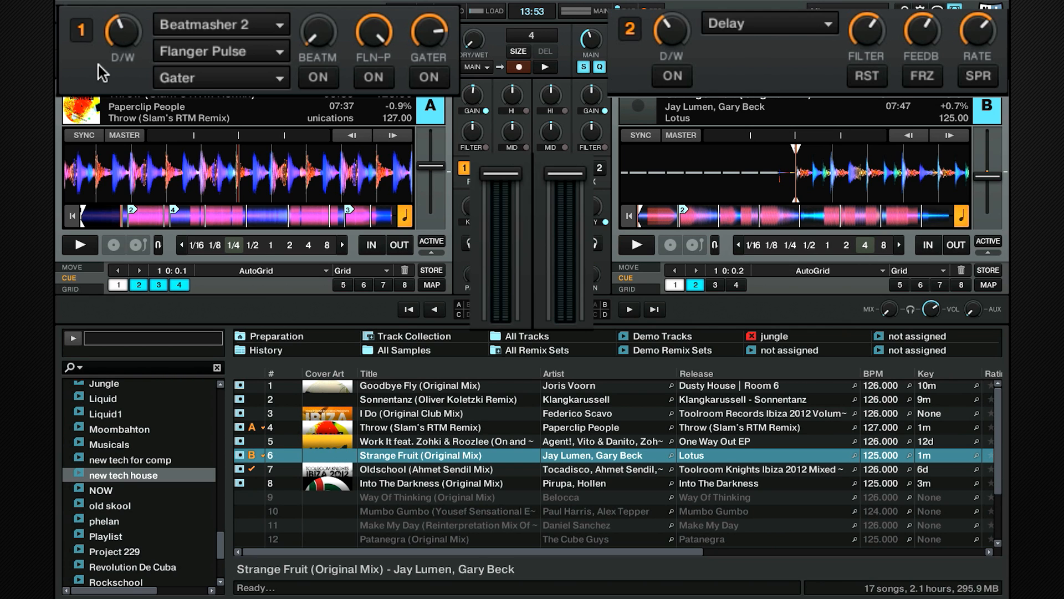
key("space")
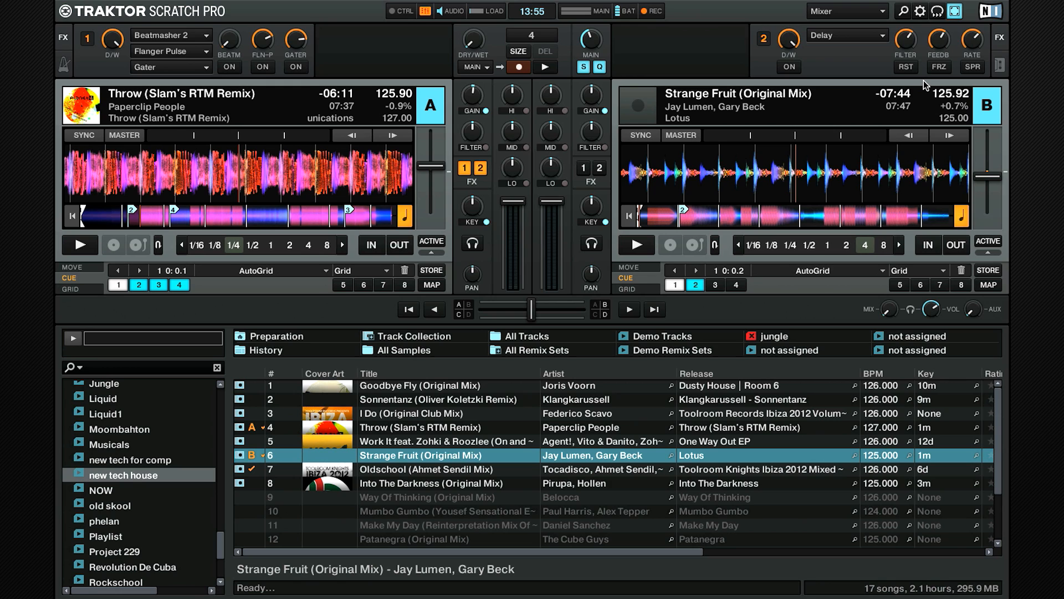
Save a snapshot of FX unit 2's Delay settings and reset the altered knobs to that snapshot.
left_click(764, 38)
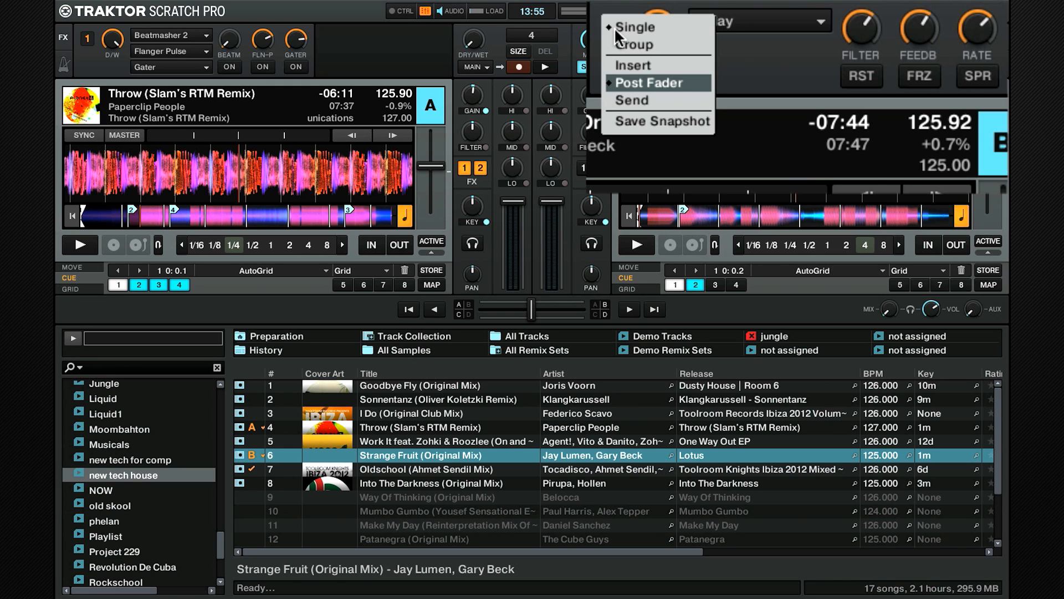
left_click(630, 121)
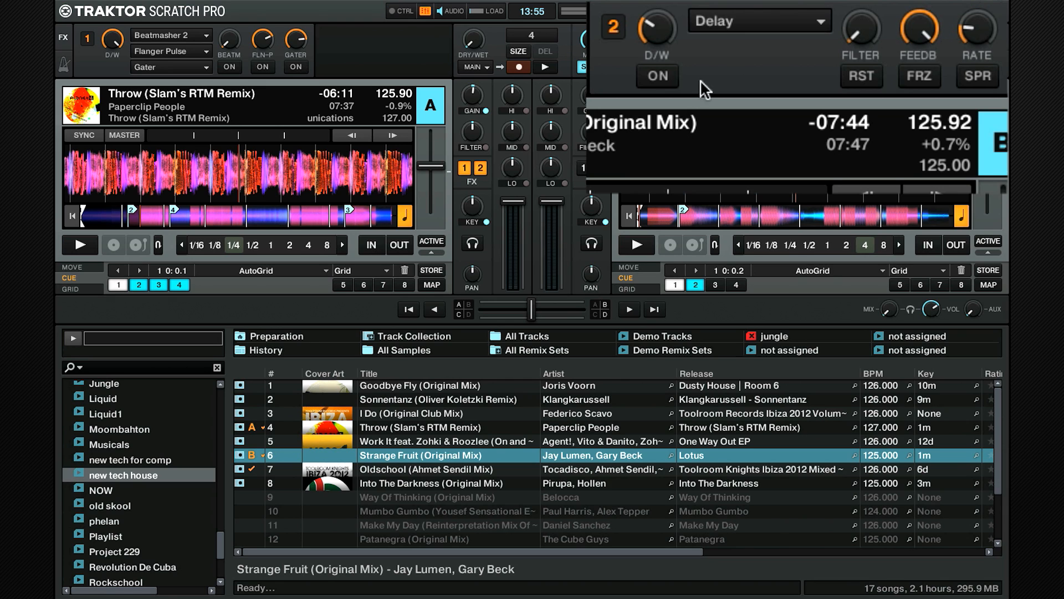
left_click(856, 78)
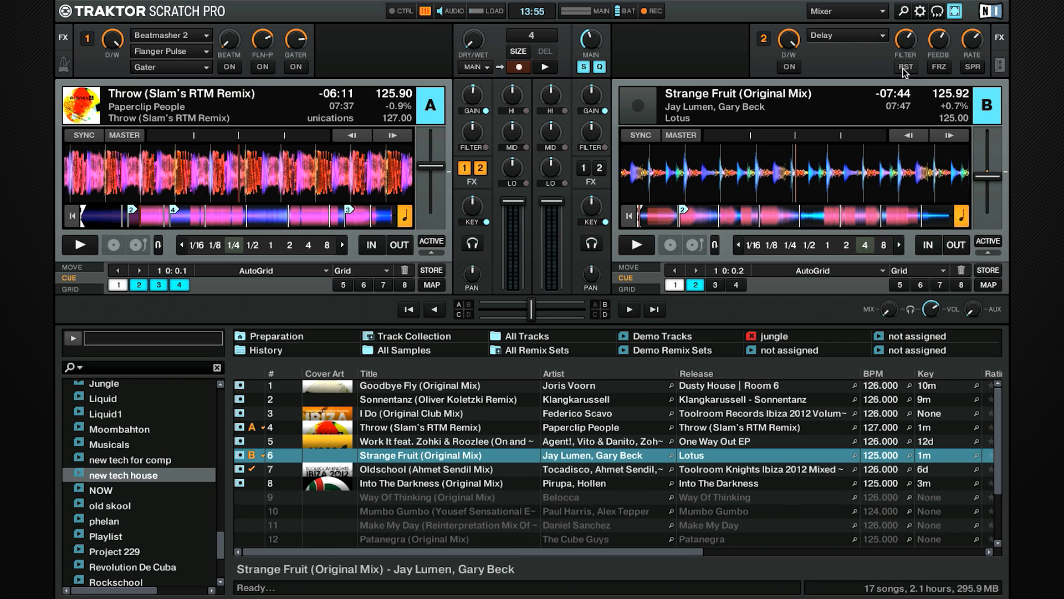
Audition FX unit 2's Delay on deck A and reset the effect to its saved settings.
left_click(904, 68)
key("space")
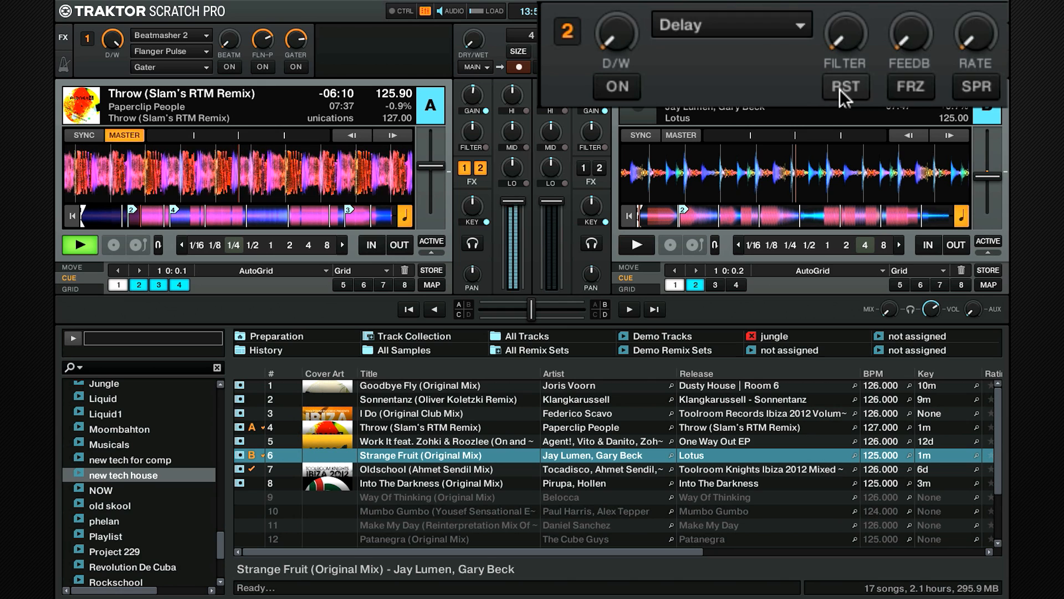
key("2")
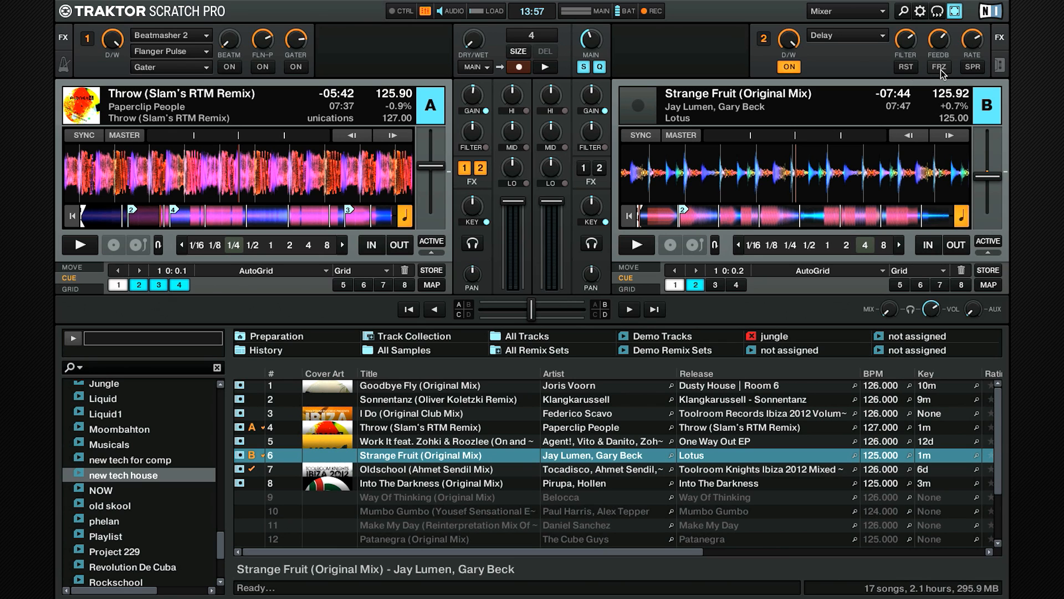
key("7")
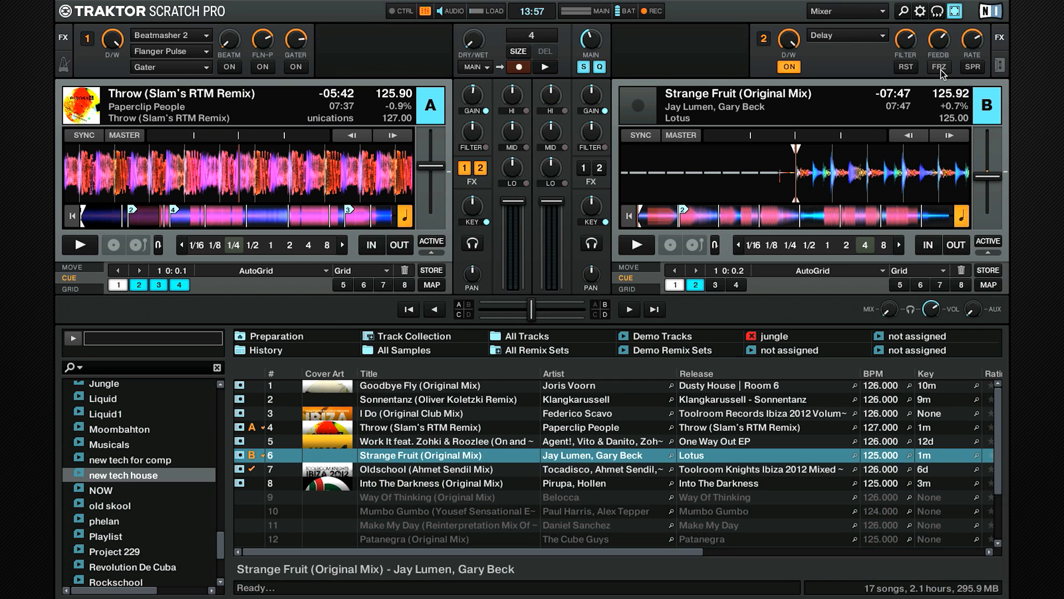
left_click(906, 66)
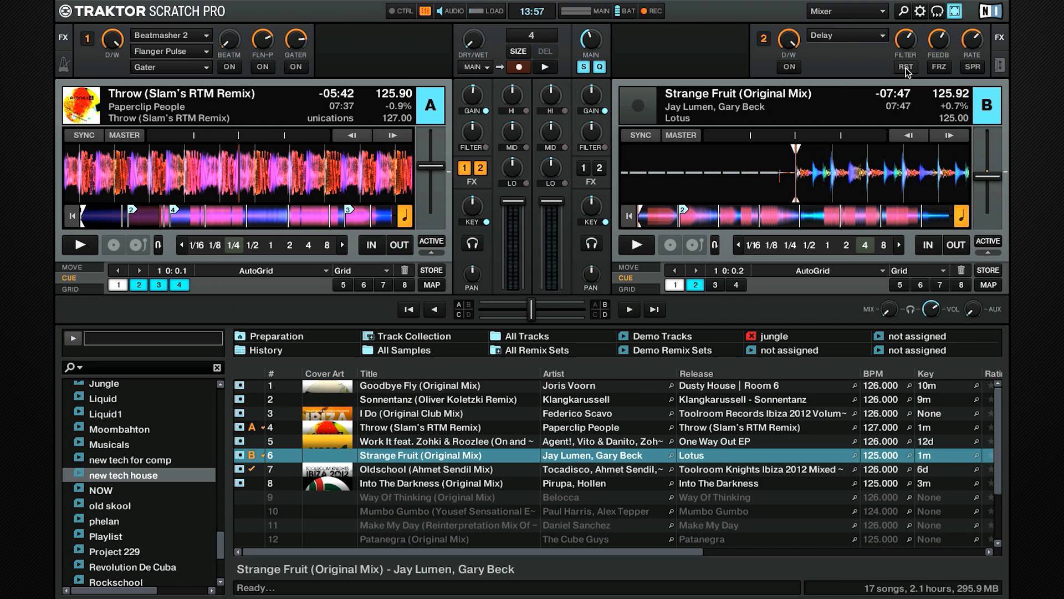
Enable Freeze on FX unit 2's Delay and switch the effect on while deck A plays.
left_click(936, 69)
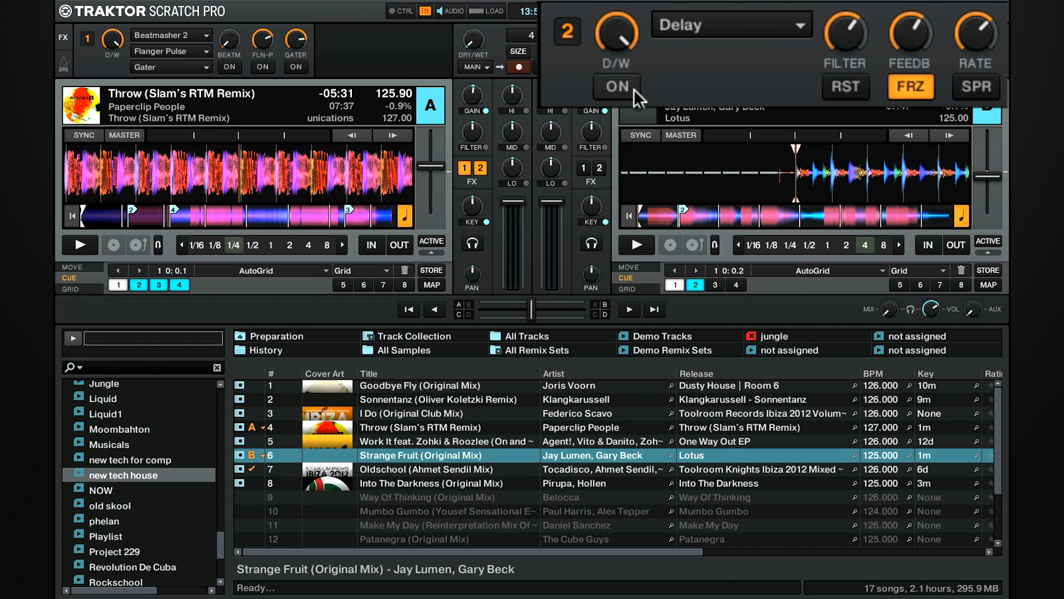
key("space")
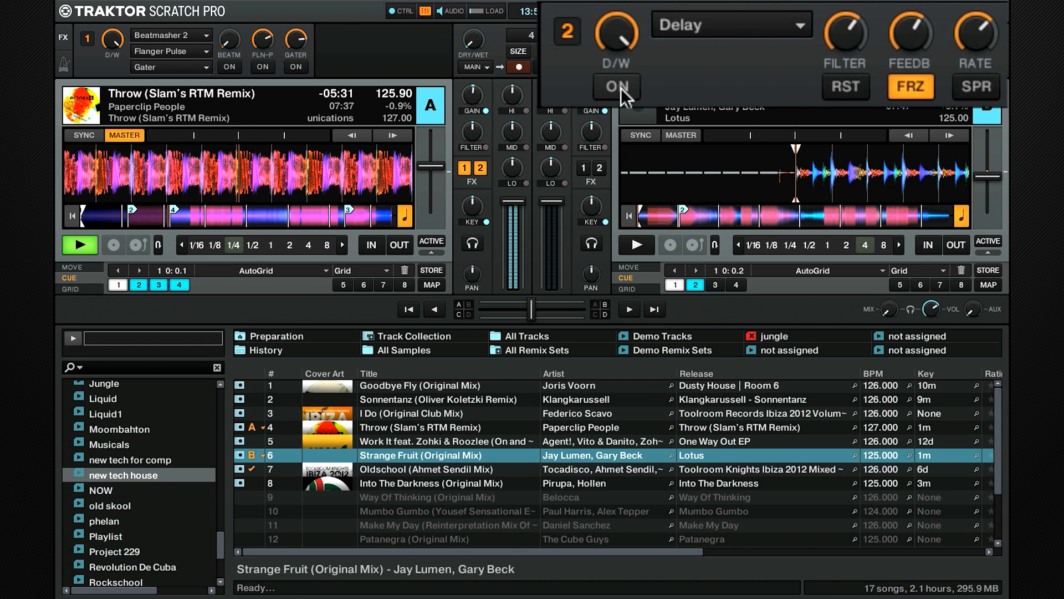
left_click(619, 87)
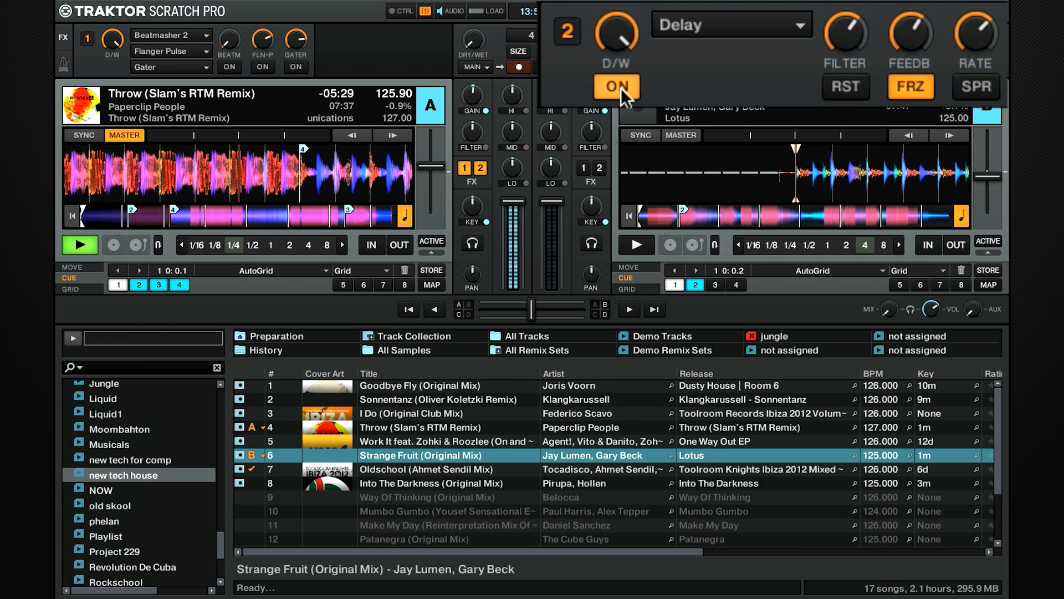
key("k")
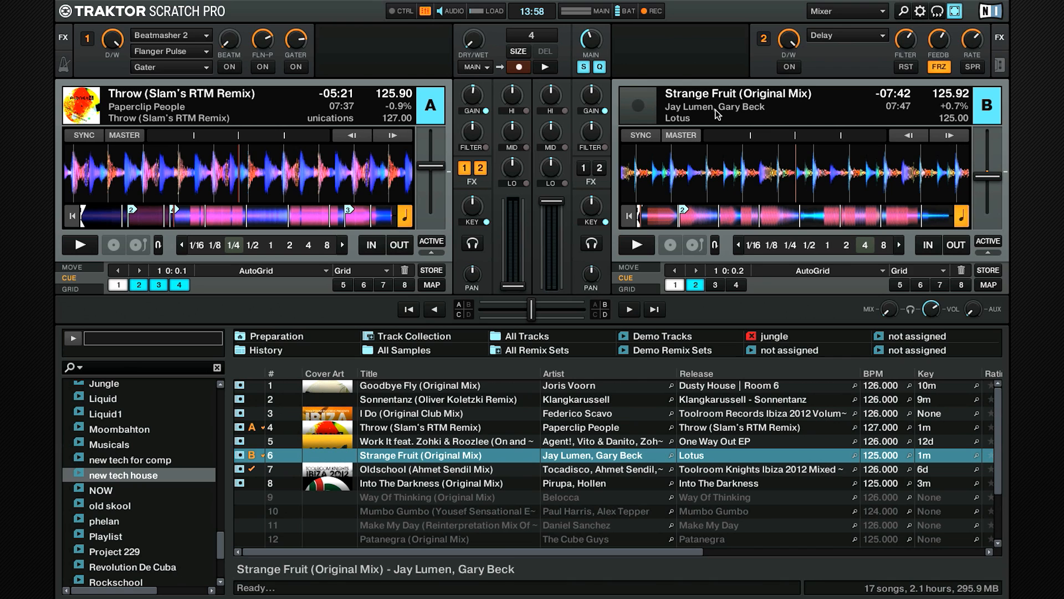
Set the Effects preferences to 4 FX Units and close Preferences.
left_click(920, 12)
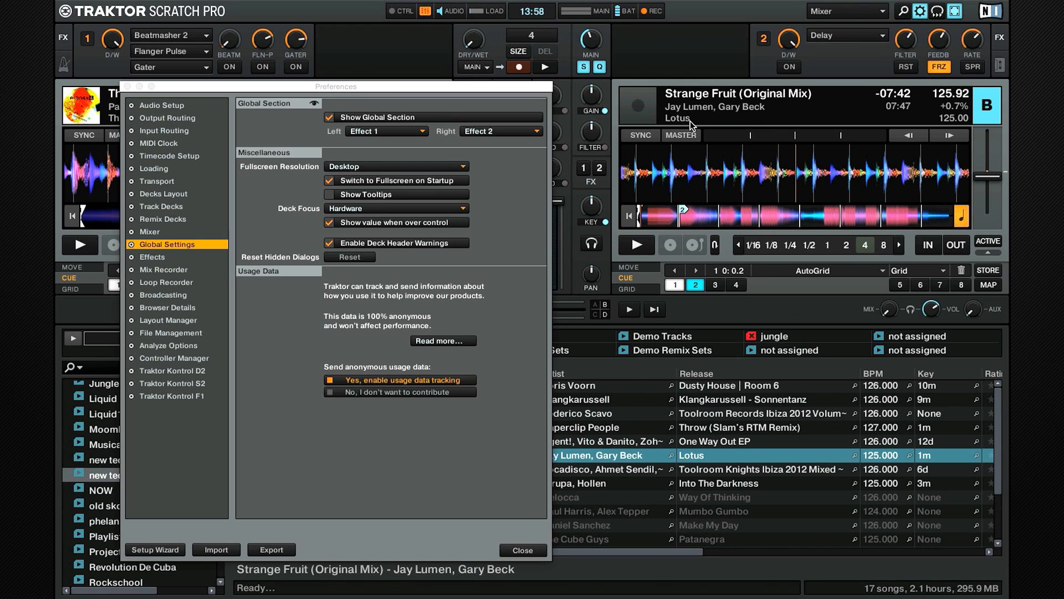
left_click(162, 257)
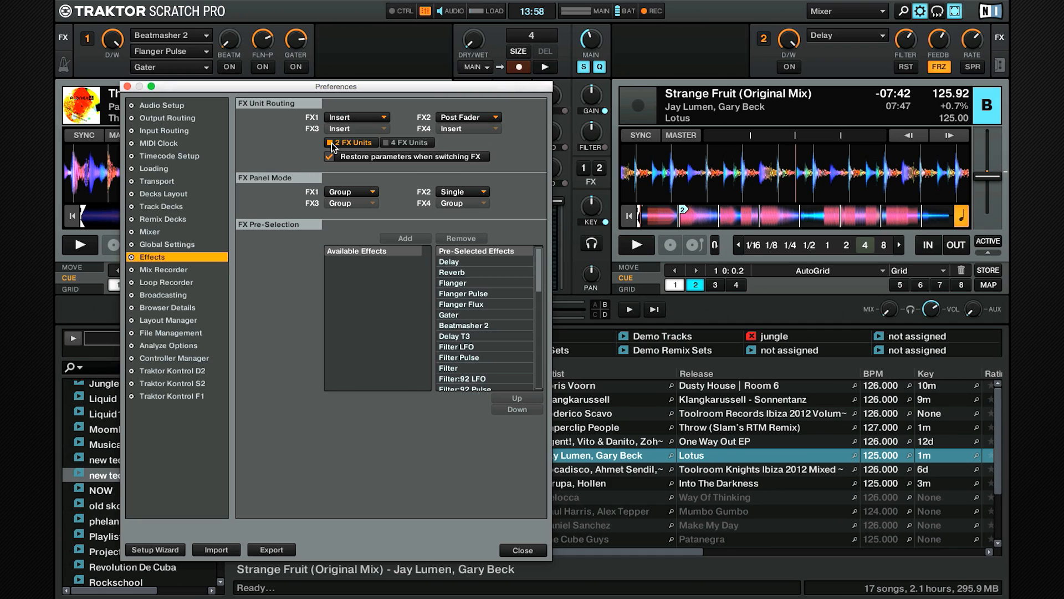
left_click(399, 144)
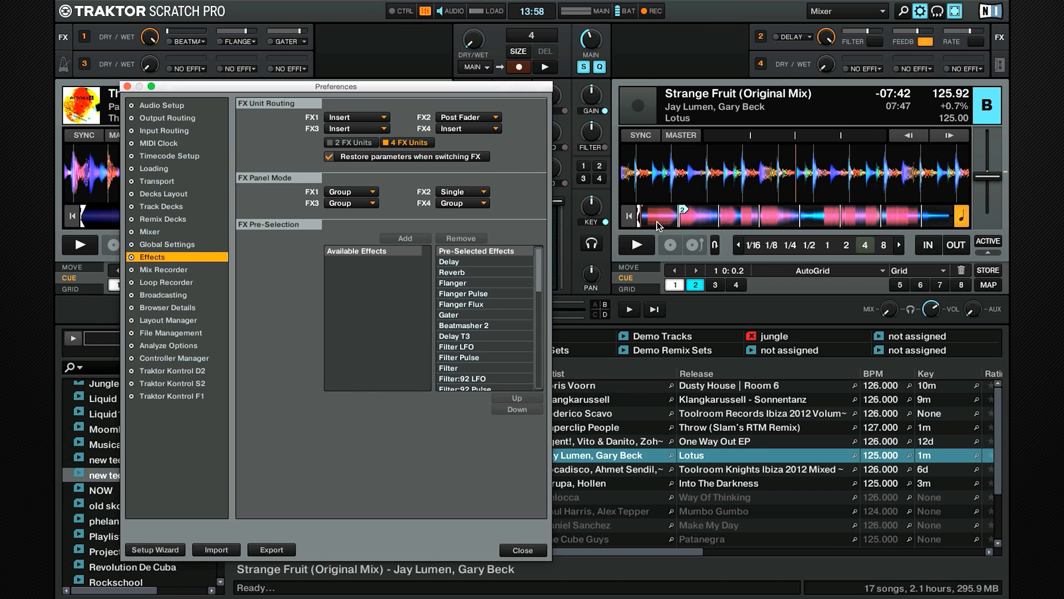
left_click(522, 550)
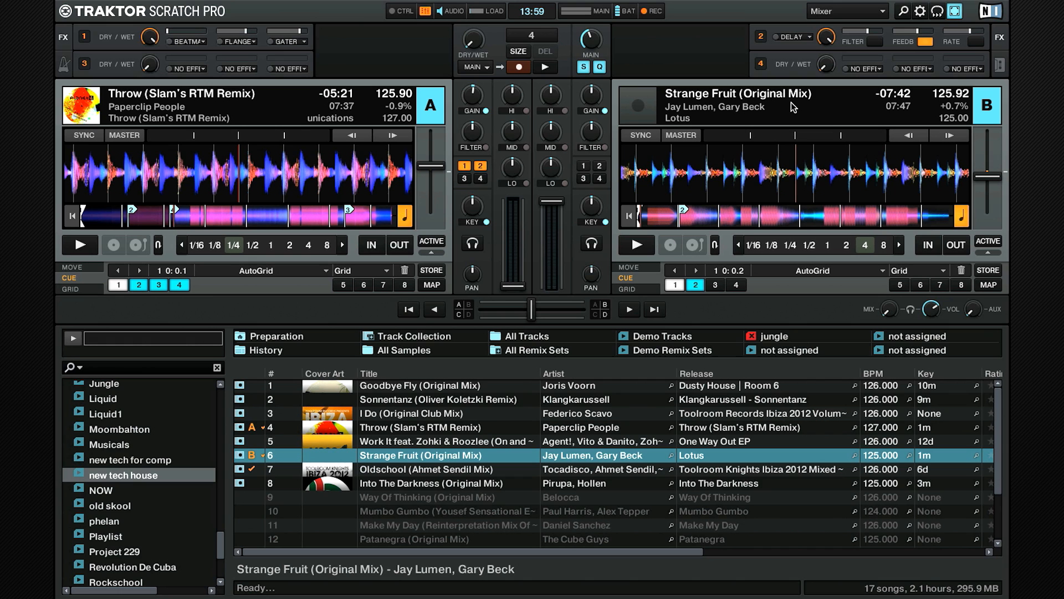
Return the Effects preferences to 2 FX Units.
left_click(919, 11)
left_click(363, 143)
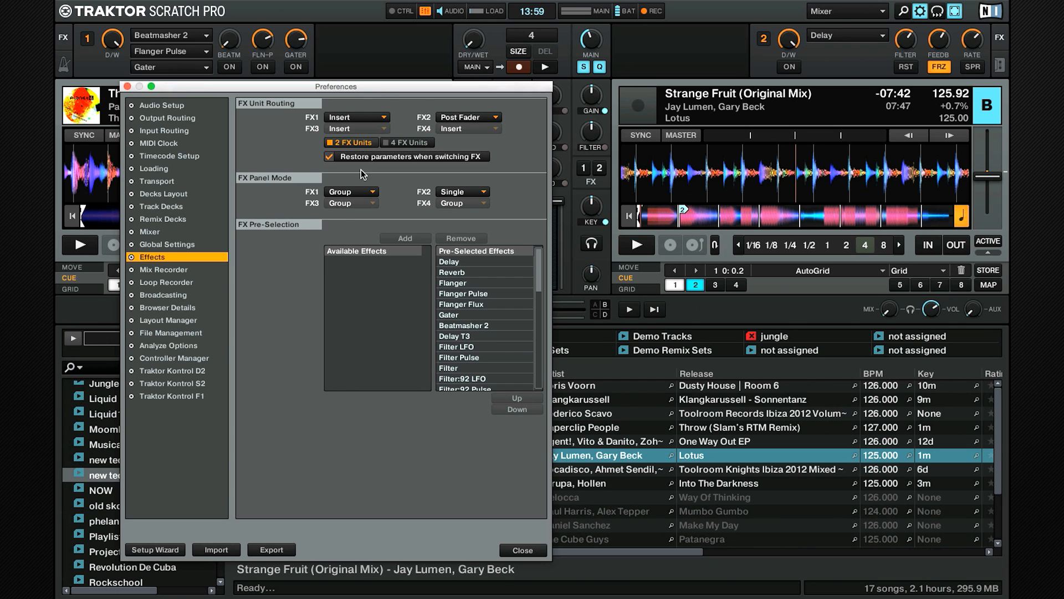